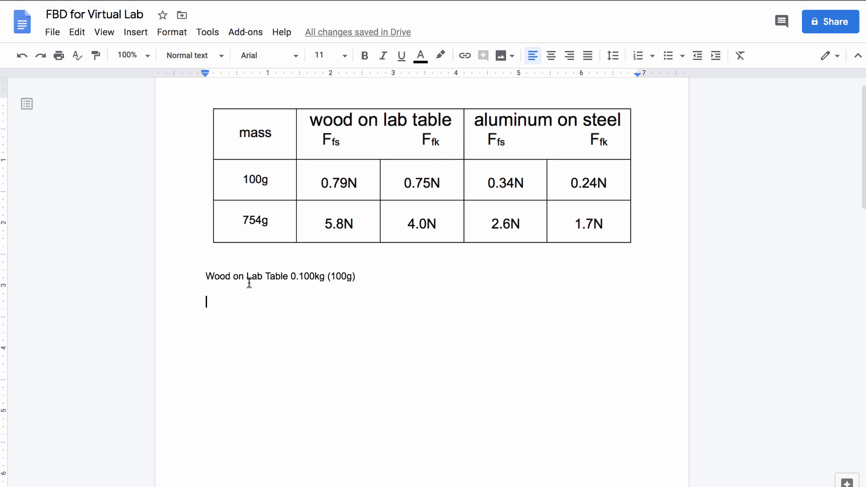
Insert a new drawing below the Wood on Lab Table heading and draw a horizontal surface line about 6.8 inches long across its middle.
{"action": "left_click", "coordinate": [140, 34]}
{"action": "mouse_move", "coordinate": [128, 105]}
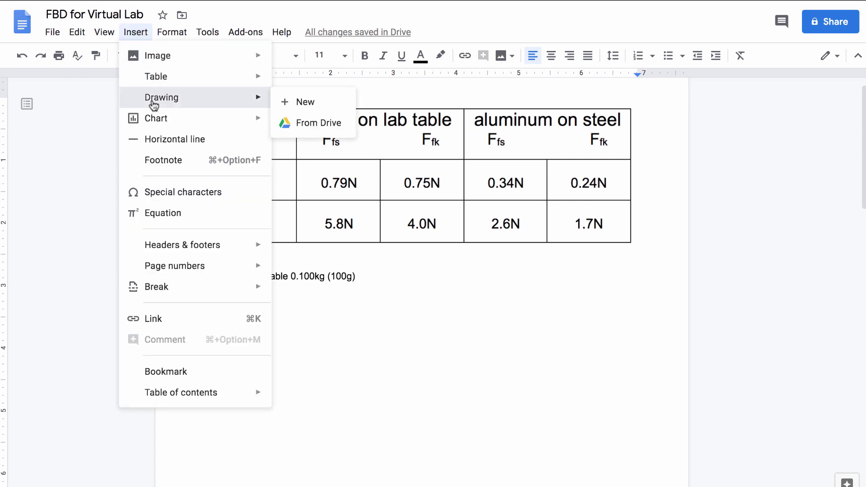
{"action": "left_click", "coordinate": [291, 101]}
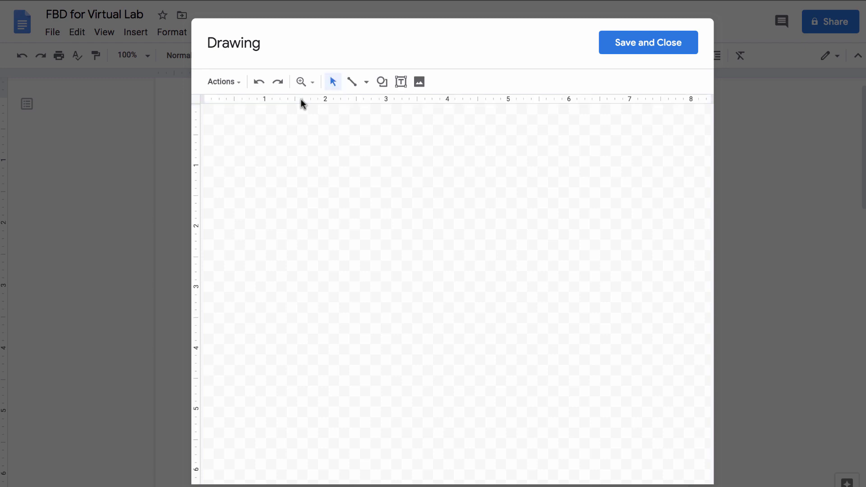
{"action": "left_click", "coordinate": [352, 82]}
{"action": "left_click_drag", "start_coordinate": [244, 312], "coordinate": [659, 311]}
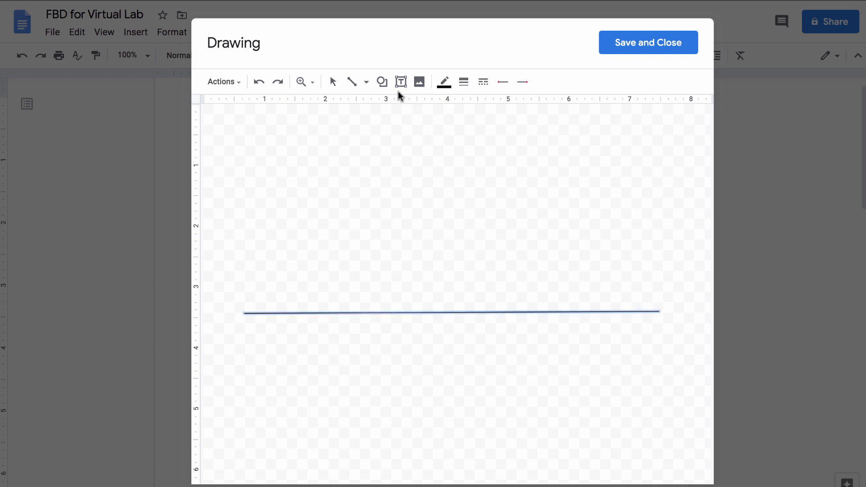
Draw a rectangle about 4 by 1.2 inches resting on the surface line and make its fill transparent.
{"action": "left_click", "coordinate": [382, 81]}
{"action": "mouse_move", "coordinate": [392, 107]}
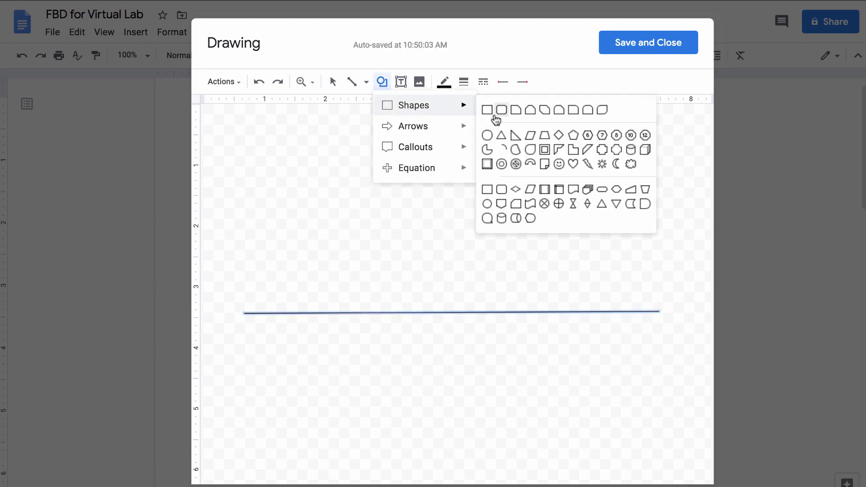
{"action": "left_click", "coordinate": [488, 111]}
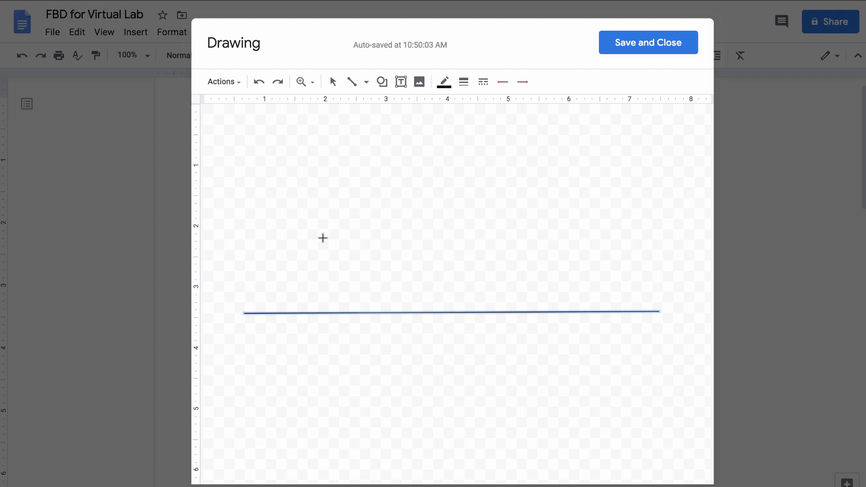
{"action": "left_click_drag", "start_coordinate": [323, 238], "coordinate": [566, 310]}
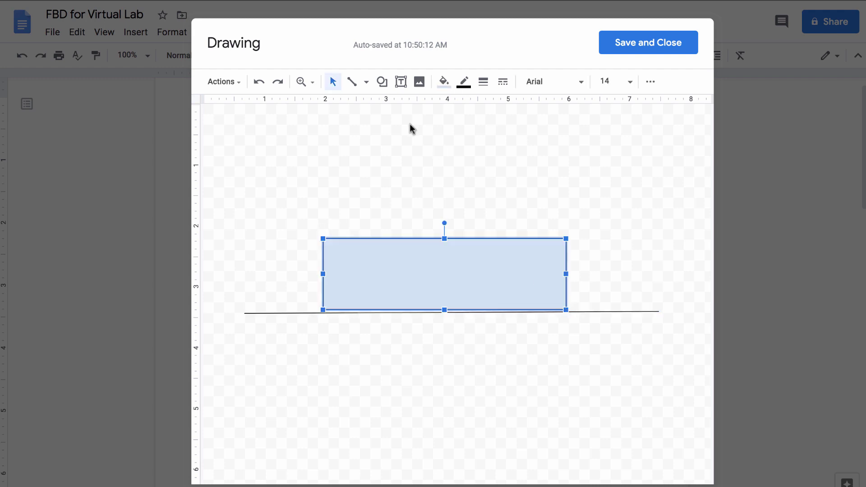
{"action": "left_click", "coordinate": [442, 81]}
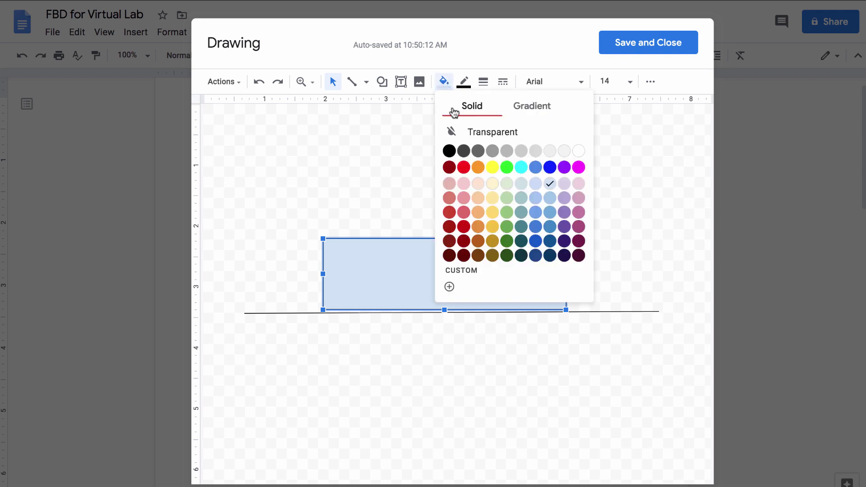
{"action": "left_click", "coordinate": [497, 132]}
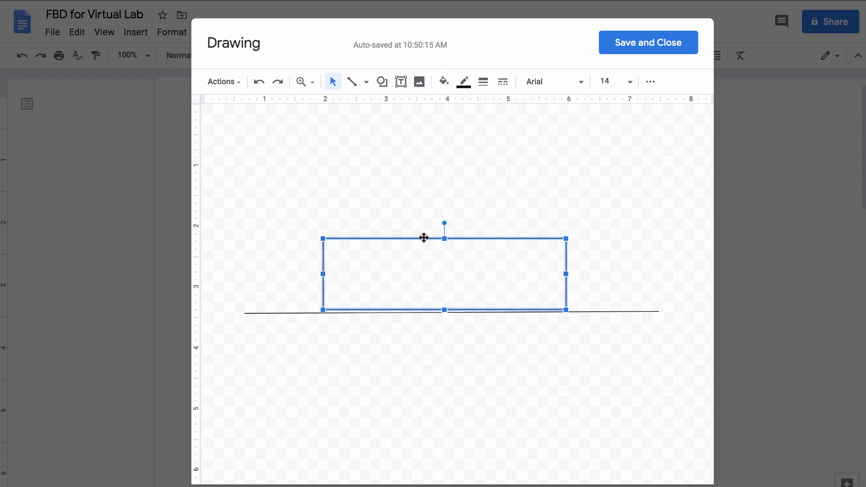
Add a text box reading "0.100kg" inside the rectangle.
{"action": "left_click", "coordinate": [401, 81]}
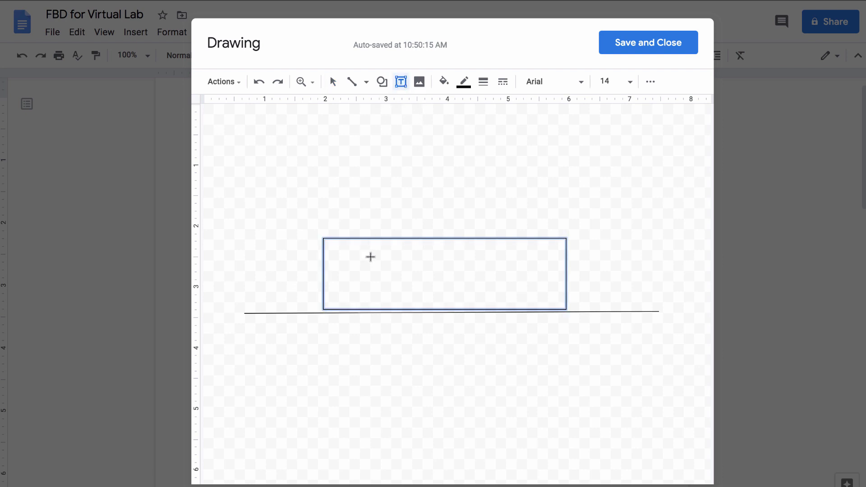
{"action": "left_click_drag", "start_coordinate": [371, 251], "coordinate": [533, 295]}
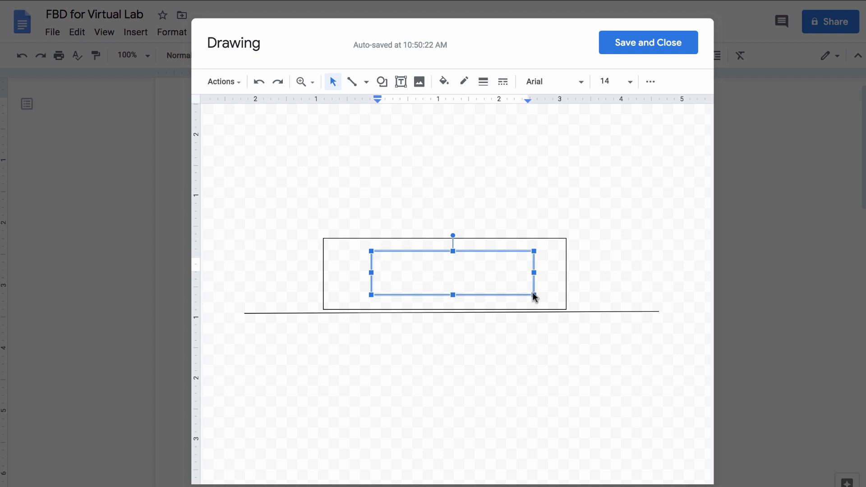
{"action": "type", "text": "0.100kg"}
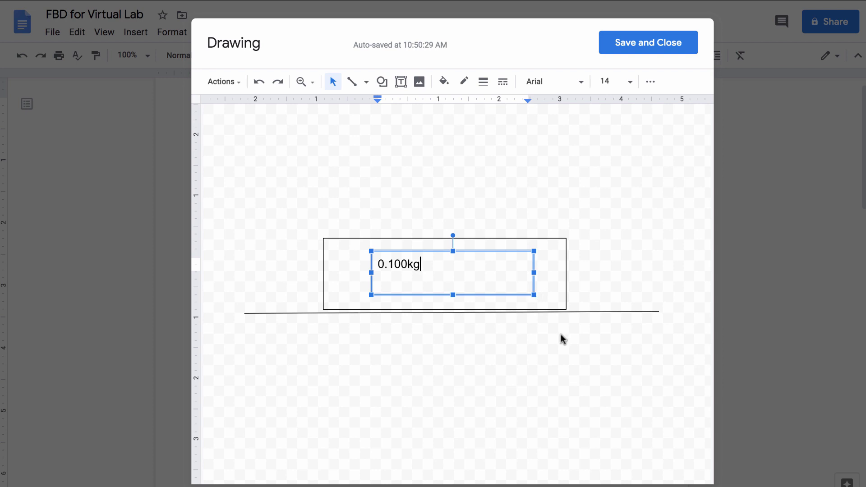
{"action": "left_click", "coordinate": [557, 385]}
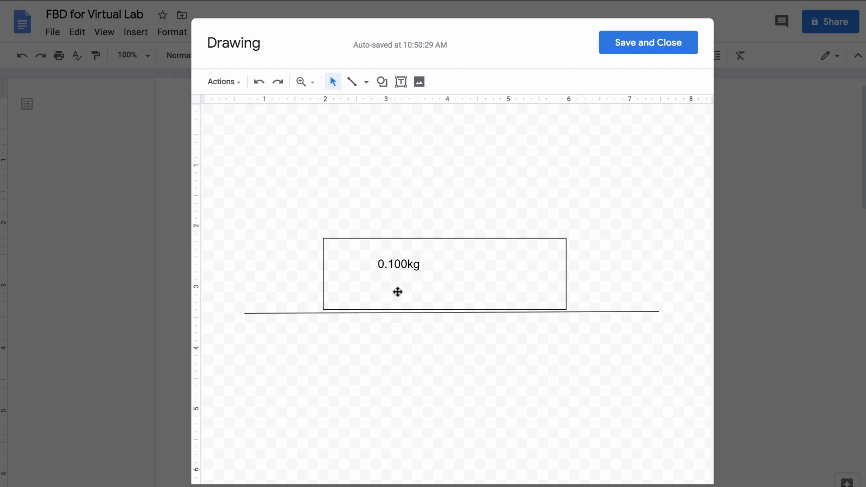
Shift the 0.100kg label toward the middle of the block and set its font size to 36.
{"action": "left_click", "coordinate": [401, 272]}
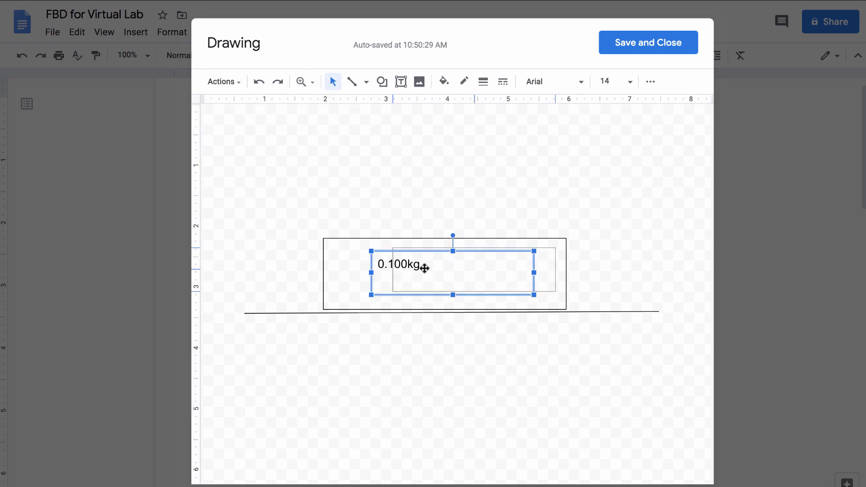
{"action": "left_click_drag", "start_coordinate": [427, 271], "coordinate": [452, 267]}
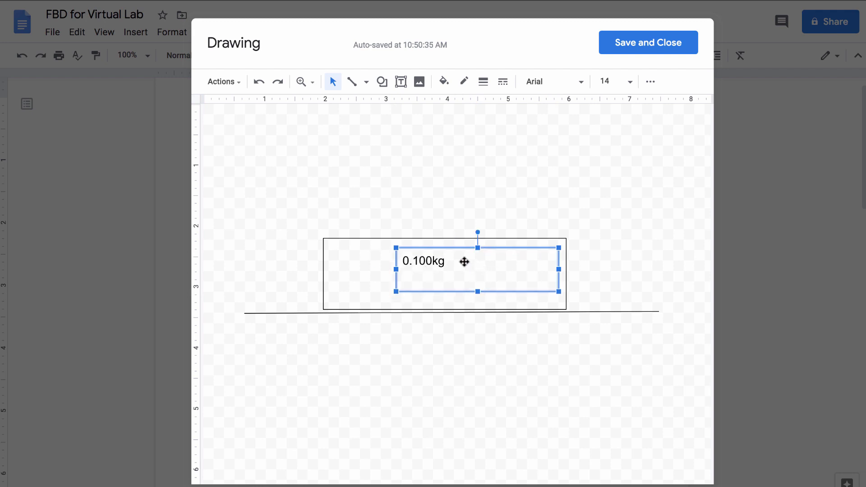
{"action": "left_click", "coordinate": [449, 261]}
{"action": "left_click_drag", "start_coordinate": [449, 262], "coordinate": [398, 255]}
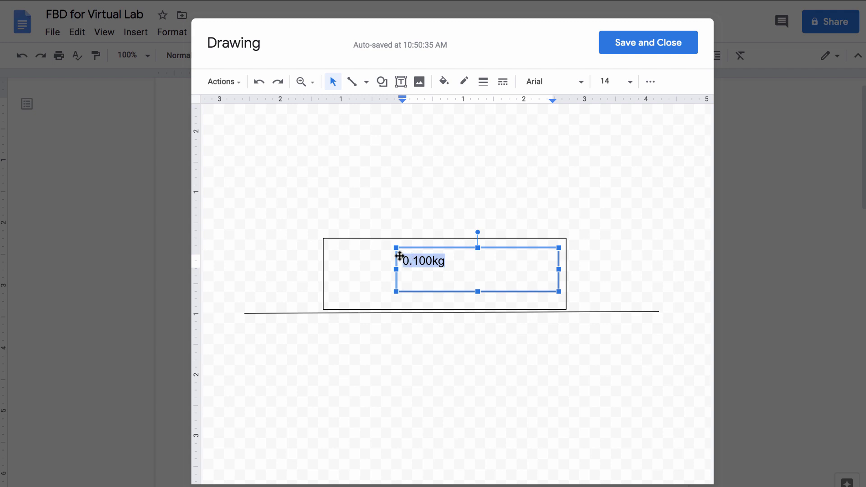
{"action": "left_click", "coordinate": [630, 84]}
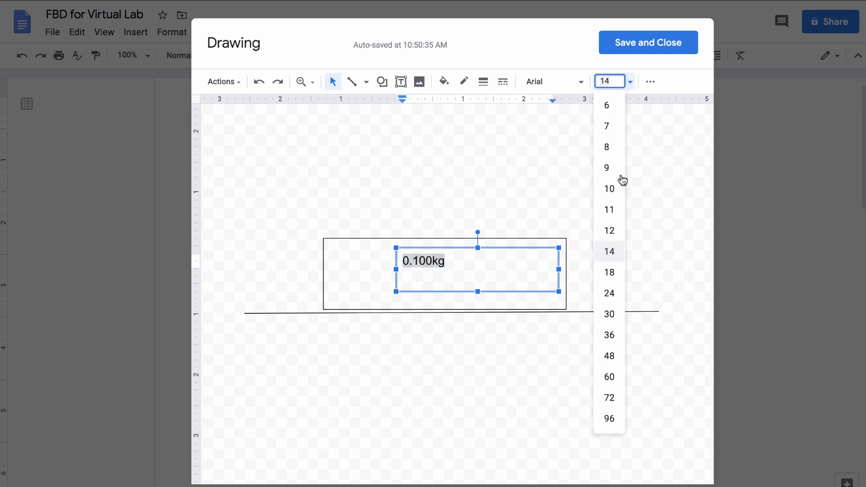
{"action": "left_click", "coordinate": [611, 332]}
{"action": "left_click", "coordinate": [564, 351]}
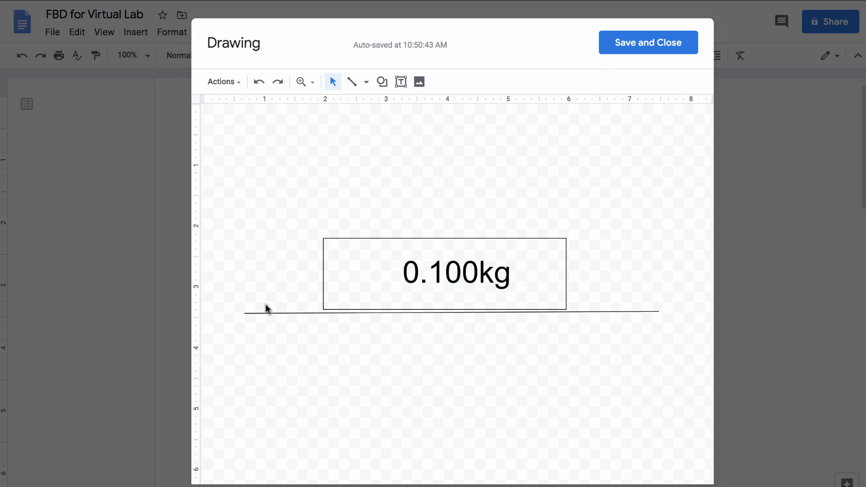
Draw a downward arrow about 1.3 inches long from the block's bottom centre and set its line weight to 3px.
{"action": "left_click", "coordinate": [367, 86]}
{"action": "left_click", "coordinate": [366, 126]}
{"action": "left_click_drag", "start_coordinate": [445, 310], "coordinate": [444, 388]}
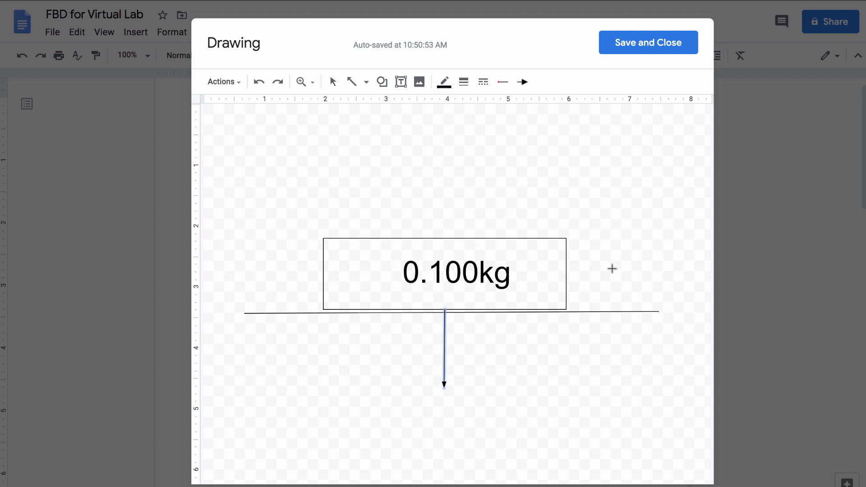
{"action": "left_click", "coordinate": [466, 84]}
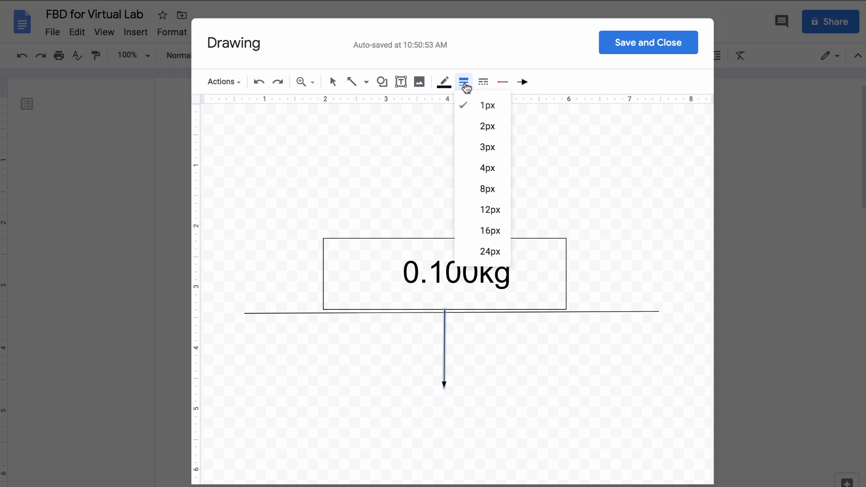
{"action": "left_click", "coordinate": [470, 147]}
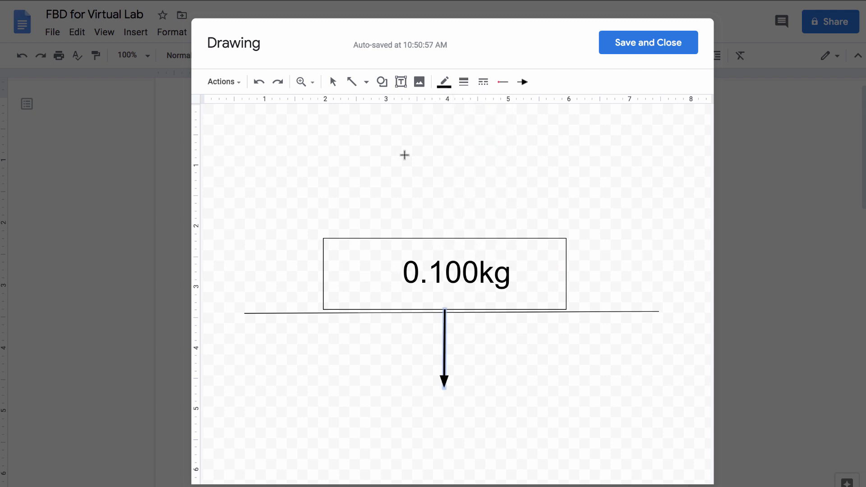
Draw three more force arrows of about 1.2 inches, pointing up, right and left from the block's other sides.
{"action": "left_click_drag", "start_coordinate": [446, 237], "coordinate": [444, 163]}
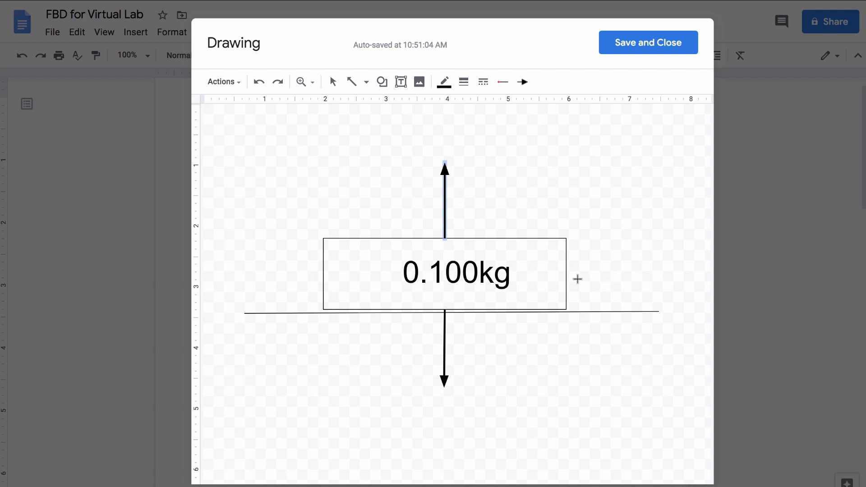
{"action": "left_click_drag", "start_coordinate": [567, 272], "coordinate": [639, 269]}
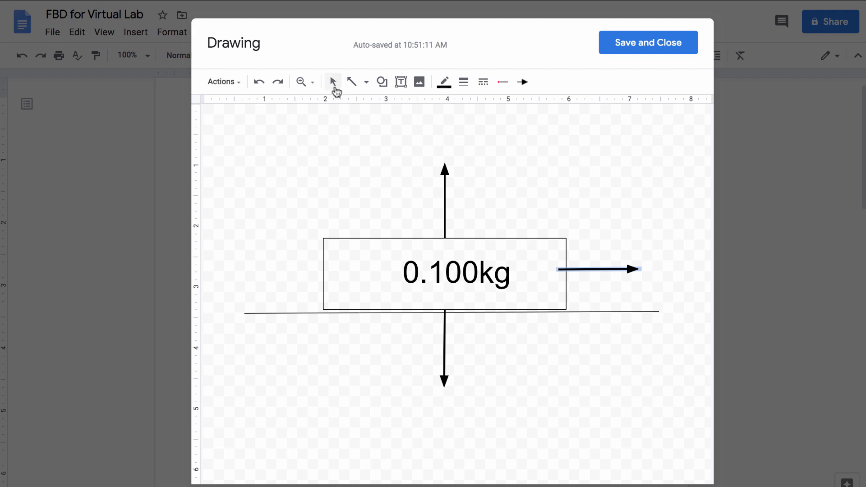
{"action": "left_click", "coordinate": [352, 82]}
{"action": "left_click_drag", "start_coordinate": [321, 274], "coordinate": [245, 273]}
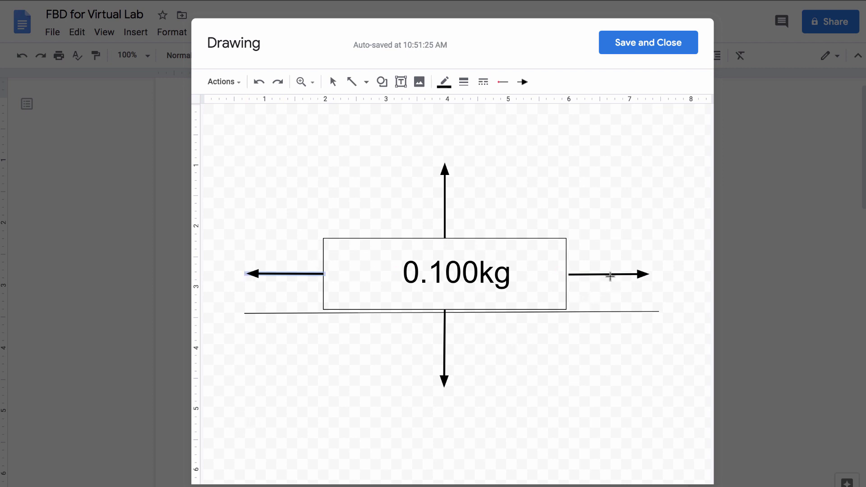
{"action": "left_click", "coordinate": [333, 82]}
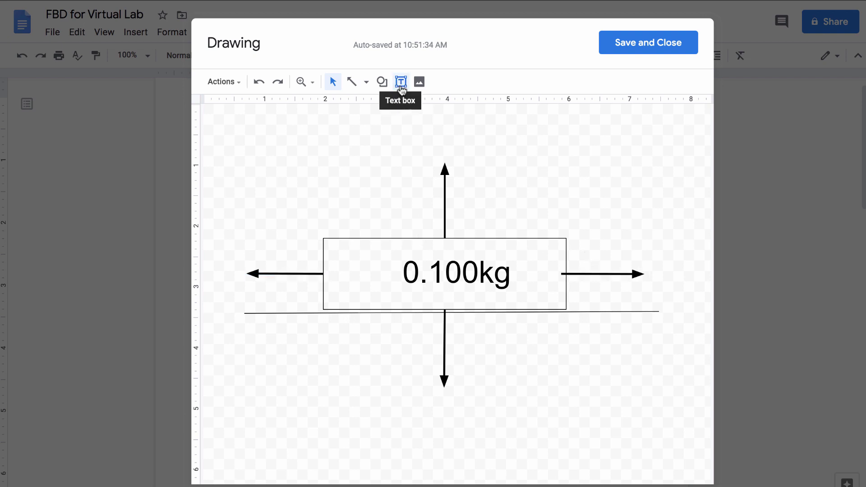
Add a text box below the downward arrow reading "Fg=(0.100kg)(9.80N/m)" with the g as subscript, followed by a new line.
{"action": "left_click", "coordinate": [396, 89]}
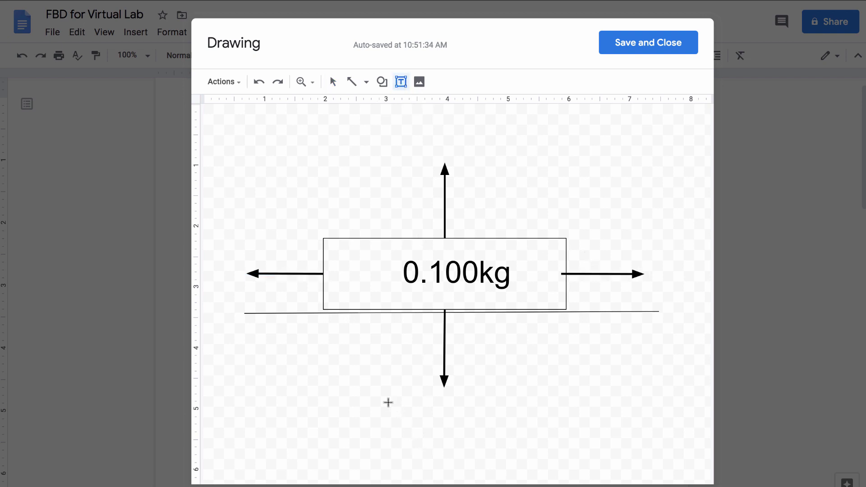
{"action": "left_click_drag", "start_coordinate": [359, 396], "coordinate": [577, 456]}
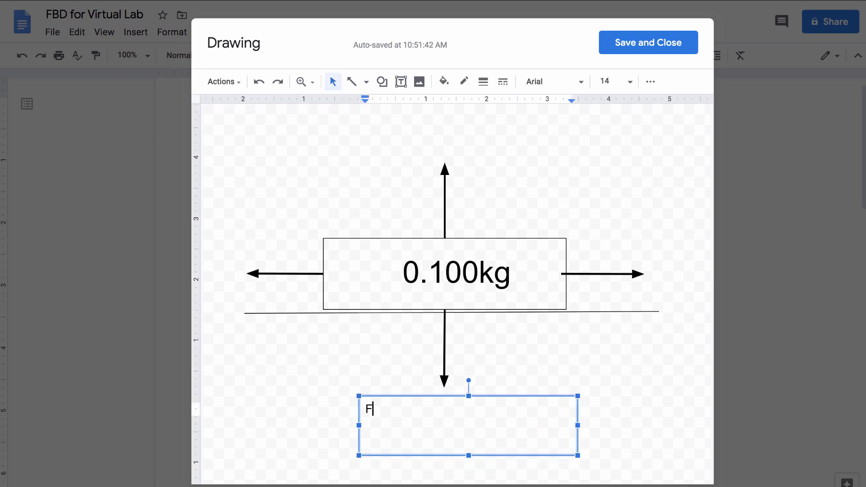
{"action": "type", "text": "Fg"}
{"action": "left_click_drag", "start_coordinate": [373, 410], "coordinate": [387, 409]}
{"action": "key", "text": "ctrl+comma"}
{"action": "key", "text": "Right"}
{"action": "type", "text": "=(0.100kg)("}
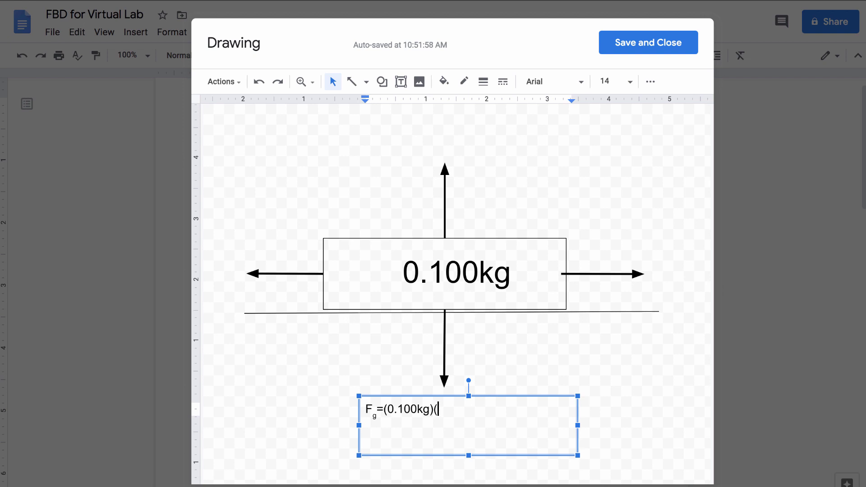
{"action": "type", "text": "9.80N/m)"}
{"action": "key", "text": "Return"}
{"action": "key", "text": "Return"}
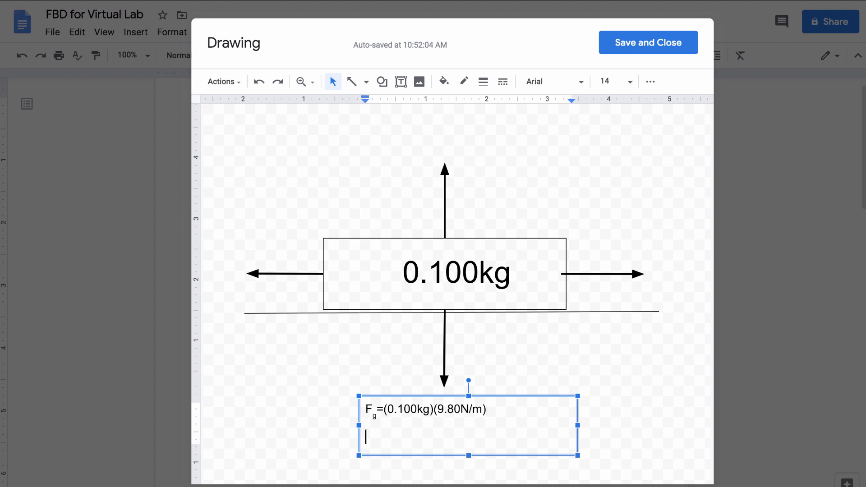
Add "Fg = 0.98N" as the second line, reusing the subscripted symbol, and shift the text box to the right below the arrow.
{"action": "left_click_drag", "start_coordinate": [368, 409], "coordinate": [376, 412]}
{"action": "key", "text": "ctrl+c"}
{"action": "left_click", "coordinate": [365, 431]}
{"action": "key", "text": "ctrl+v"}
{"action": "type", "text": "= 0.98N"}
{"action": "left_click_drag", "start_coordinate": [437, 396], "coordinate": [474, 397]}
{"action": "left_click", "coordinate": [474, 410]}
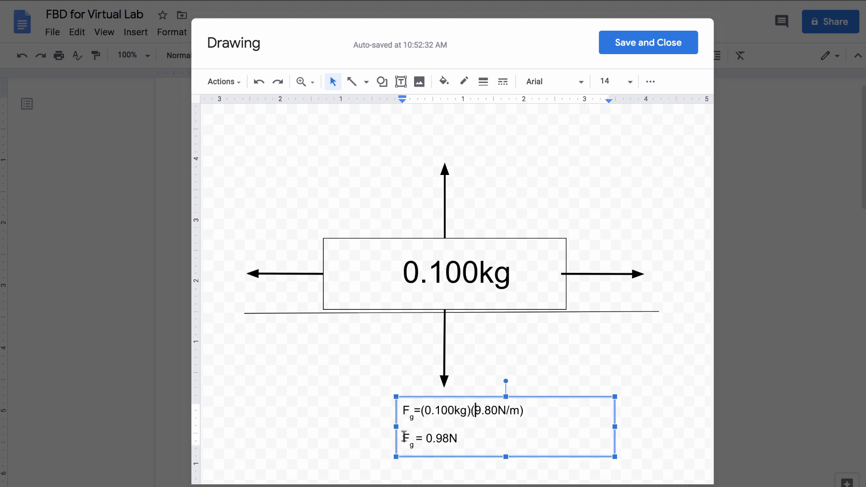
Copy the "Fg = 0.98N" line into a separate text box, shrink the box and place it beside the upward arrow's tip.
{"action": "left_click_drag", "start_coordinate": [404, 436], "coordinate": [472, 439]}
{"action": "key", "text": "ctrl+c"}
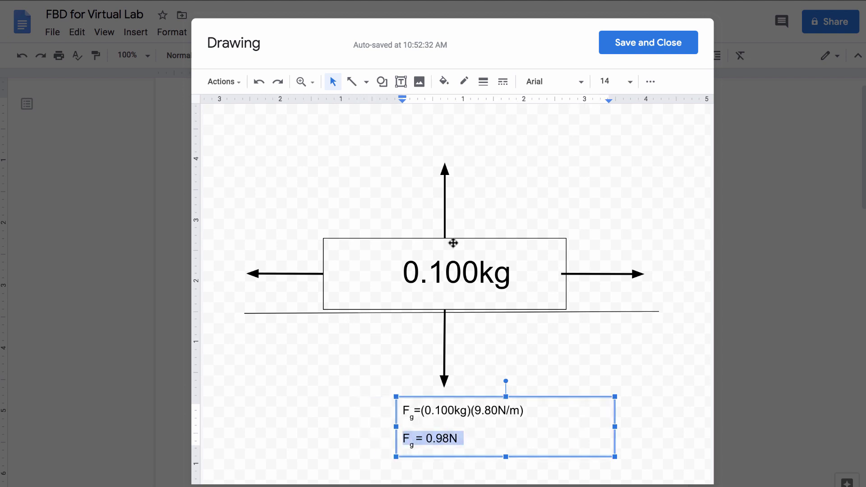
{"action": "left_click", "coordinate": [480, 180]}
{"action": "key", "text": "ctrl+v"}
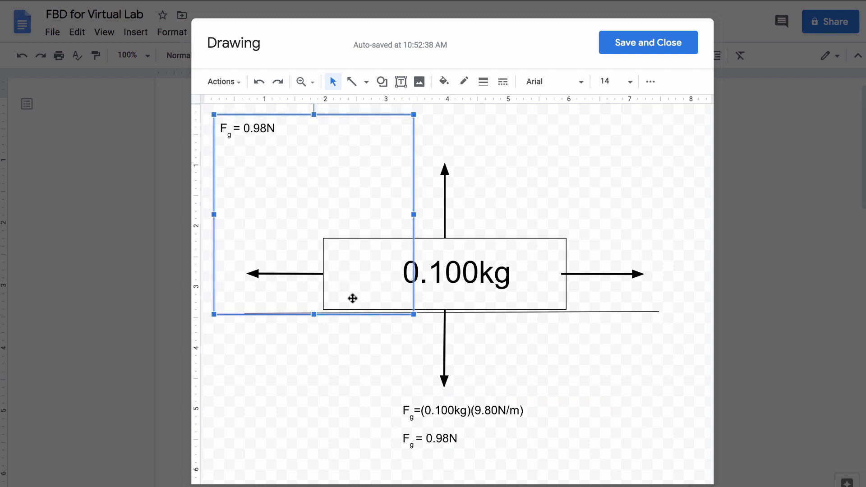
{"action": "left_click_drag", "start_coordinate": [413, 313], "coordinate": [332, 159]}
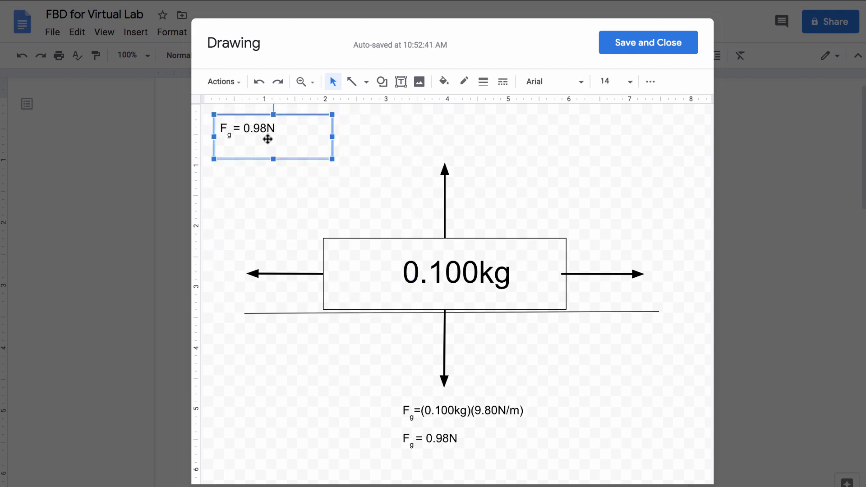
{"action": "left_click_drag", "start_coordinate": [269, 139], "coordinate": [508, 152]}
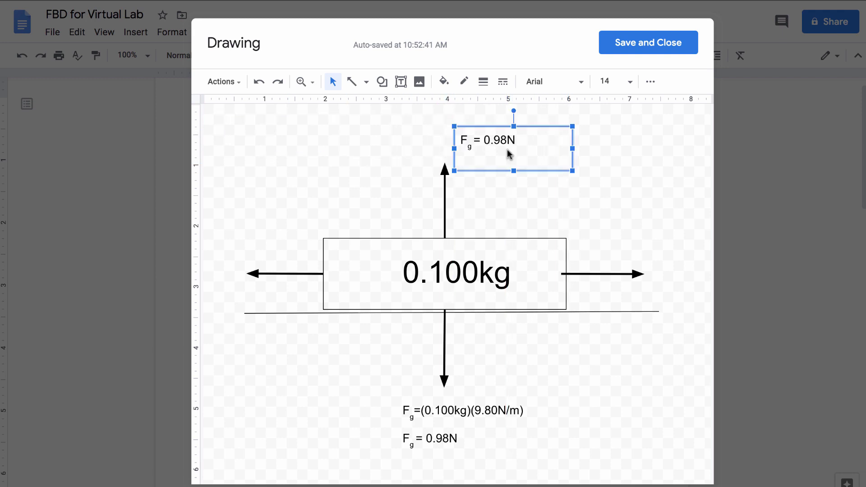
Change the subscript of the force label beside the upward arrow to N, so it reads "FN = 0.98N".
{"action": "left_click", "coordinate": [473, 143]}
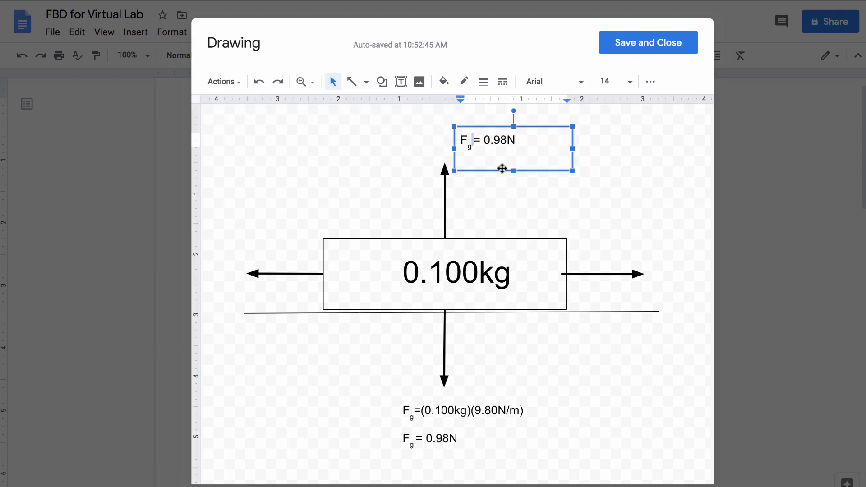
{"action": "key", "text": "BackSpace"}
{"action": "key", "text": "BackSpace"}
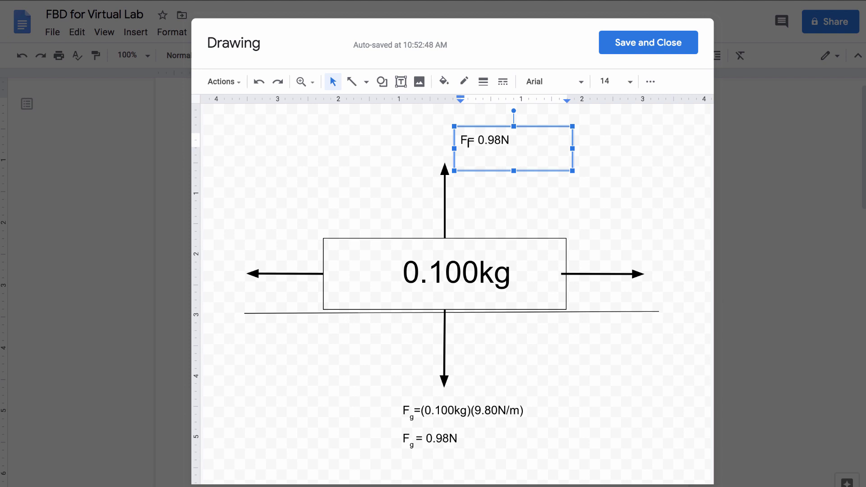
{"action": "type", "text": "N"}
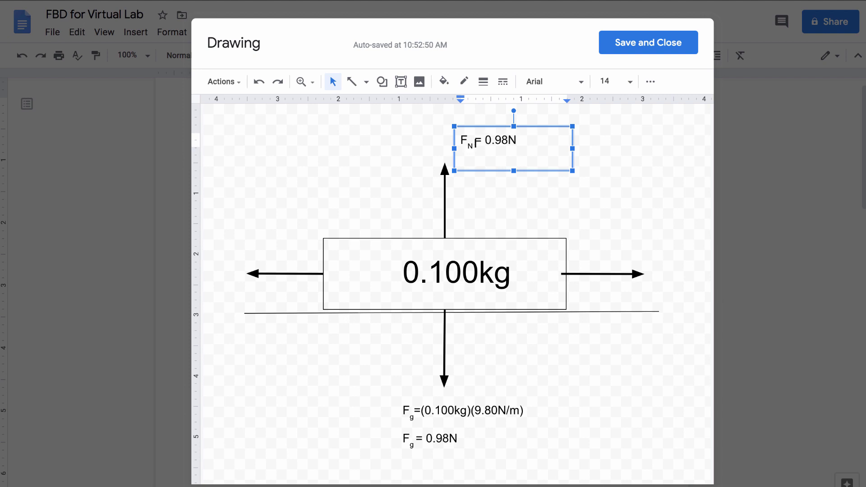
{"action": "left_click", "coordinate": [619, 149]}
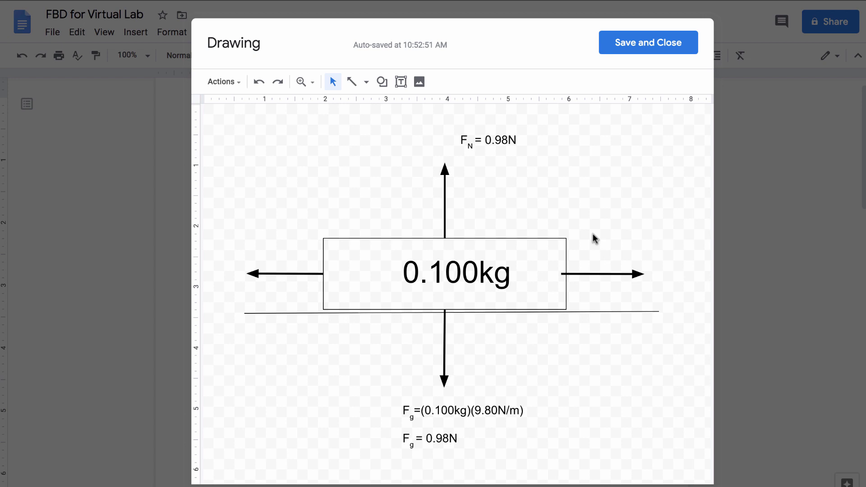
Add a text box reading "Fa = 0.79N" with the a as subscript, and place it above the right arrow's tip.
{"action": "left_click", "coordinate": [401, 82]}
{"action": "left_click_drag", "start_coordinate": [572, 192], "coordinate": [669, 232]}
{"action": "type", "text": "Fa ="}
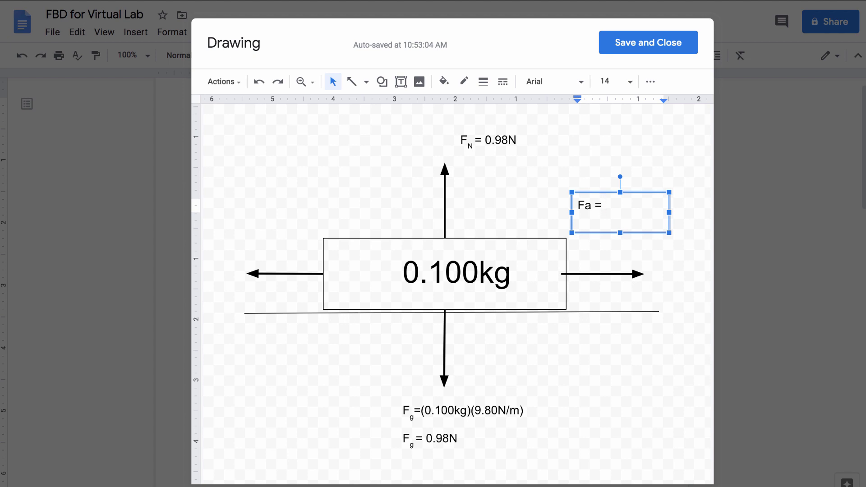
{"action": "type", "text": "0.79N"}
{"action": "left_click_drag", "start_coordinate": [585, 206], "coordinate": [591, 205]}
{"action": "key", "text": "ctrl+comma"}
{"action": "left_click_drag", "start_coordinate": [669, 195], "coordinate": [667, 235]}
Duplicate the "Fa = 0.79N" text box and place the copy above the left arrow.
{"action": "key", "text": "ctrl+c"}
{"action": "left_click", "coordinate": [336, 170]}
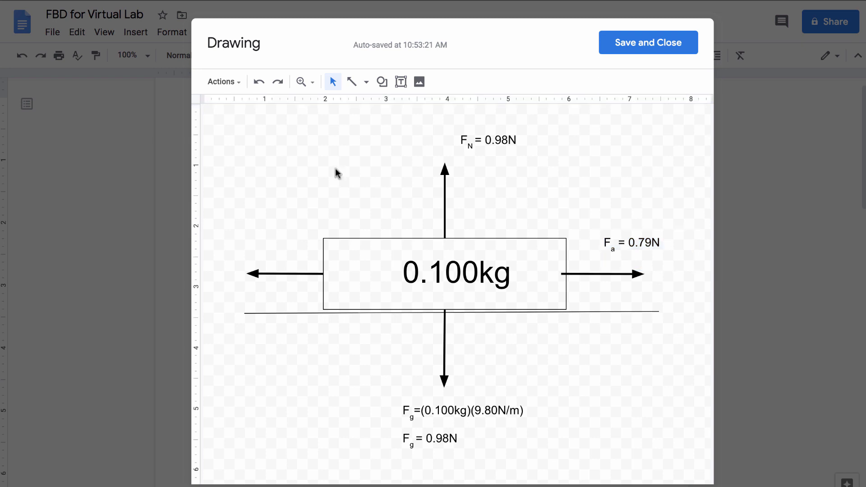
{"action": "key", "text": "ctrl+v"}
{"action": "left_click_drag", "start_coordinate": [414, 315], "coordinate": [325, 155]}
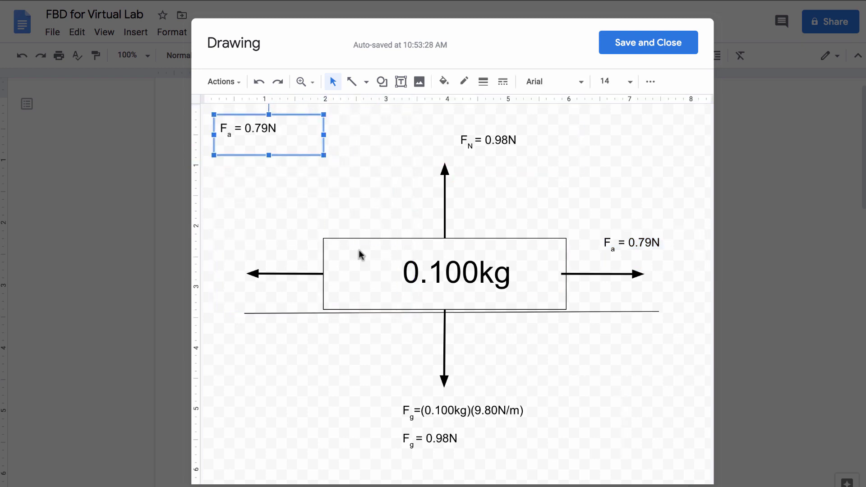
{"action": "left_click_drag", "start_coordinate": [256, 152], "coordinate": [251, 259]}
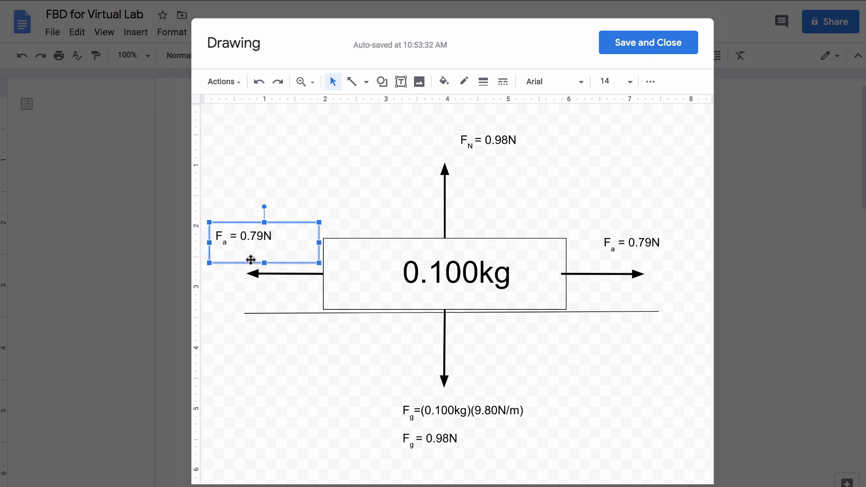
Replace the subscript in the label above the left arrow with "fs".
{"action": "left_click", "coordinate": [228, 242]}
{"action": "left_click", "coordinate": [224, 241]}
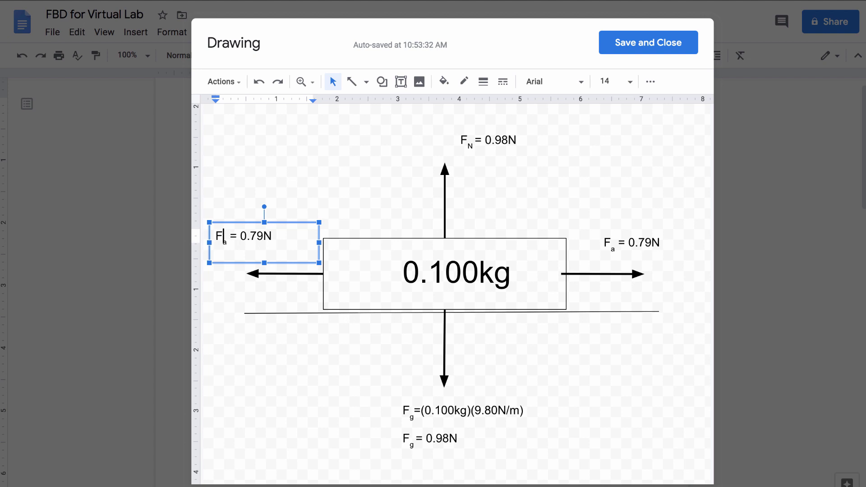
{"action": "key", "text": "BackSpace"}
{"action": "type", "text": "fs"}
{"action": "left_click", "coordinate": [531, 344]}
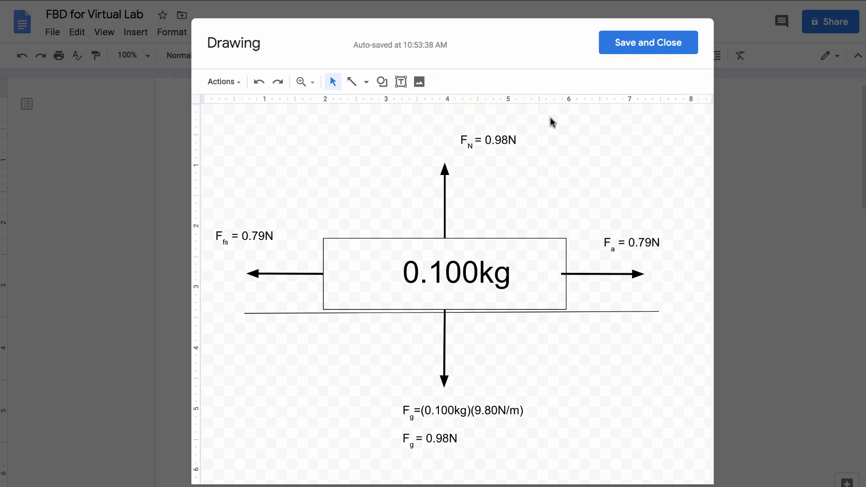
Save and close the drawing, and append "Static Friction" to the "Wood on Lab Table 0.100kg (100g)" heading above it.
{"action": "left_click", "coordinate": [633, 40]}
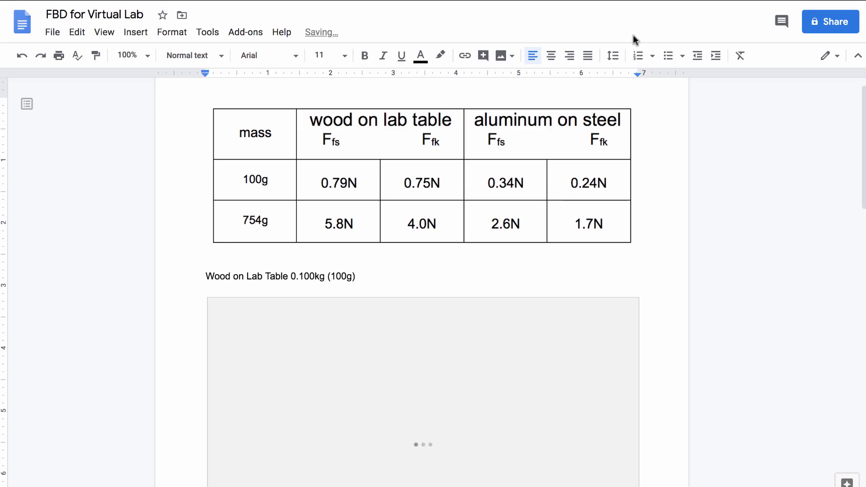
{"action": "scroll", "coordinate": [650, 117], "scroll_direction": "down", "scroll_amount": 3}
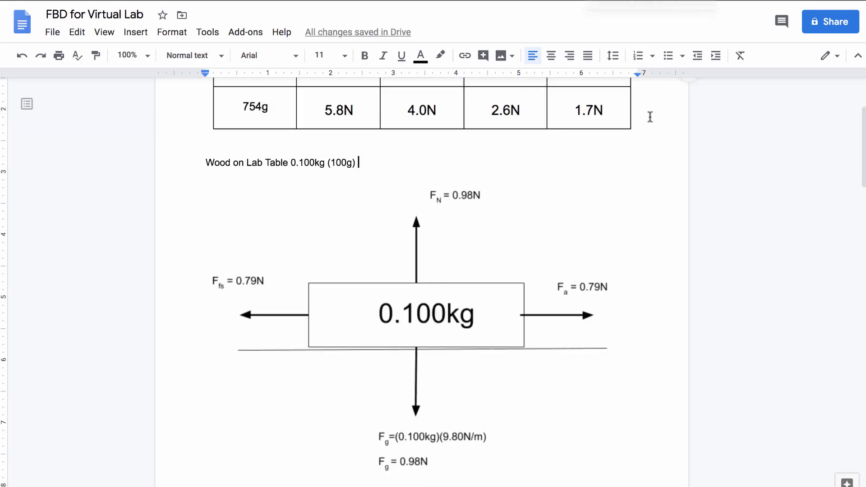
{"action": "type", "text": "Static Friction"}
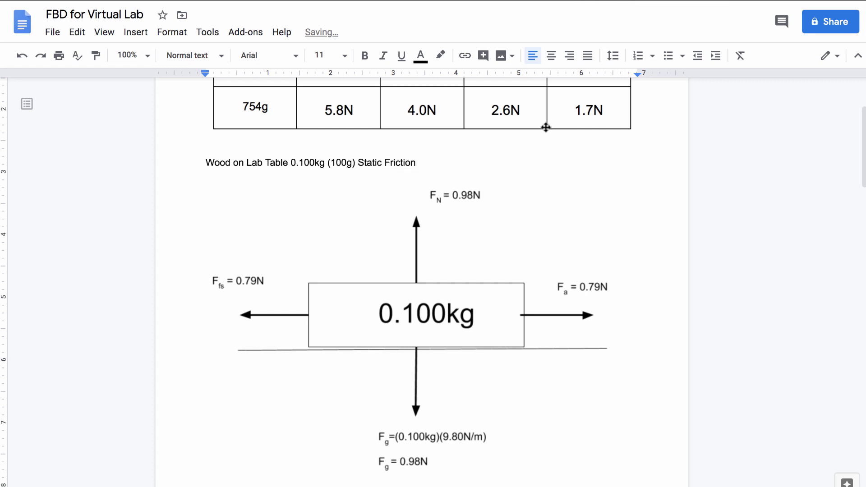
Copy the finished static friction diagram and paste it below the "Wood on Lab Table 0.100kg (100g) Kinetic Friction" heading on the following page.
{"action": "left_click", "coordinate": [399, 250]}
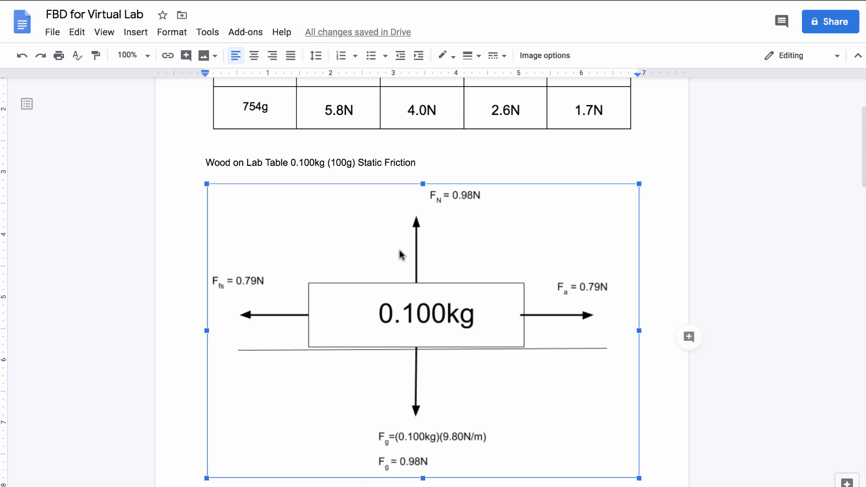
{"action": "left_click", "coordinate": [663, 280]}
{"action": "scroll", "coordinate": [350, 186], "scroll_direction": "down", "scroll_amount": 10}
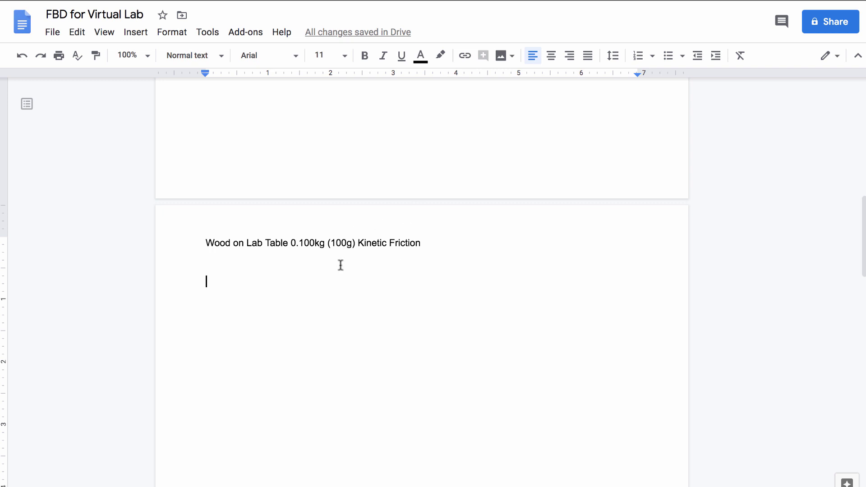
{"action": "key", "text": "ctrl+v"}
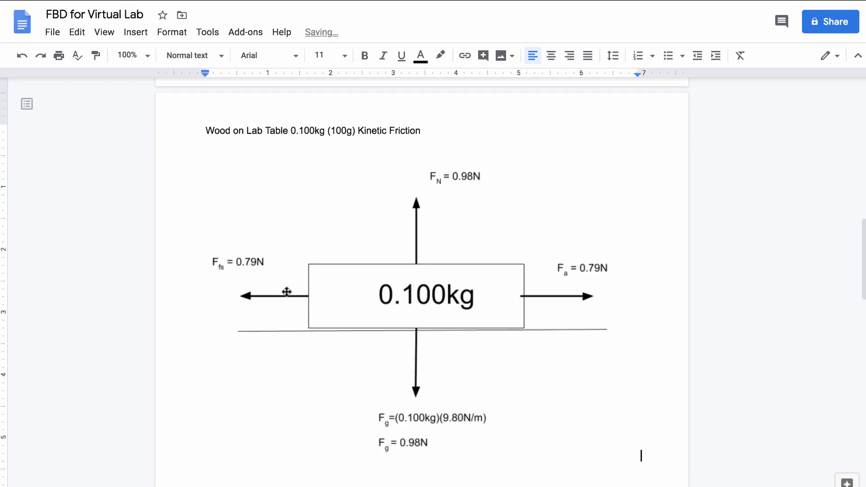